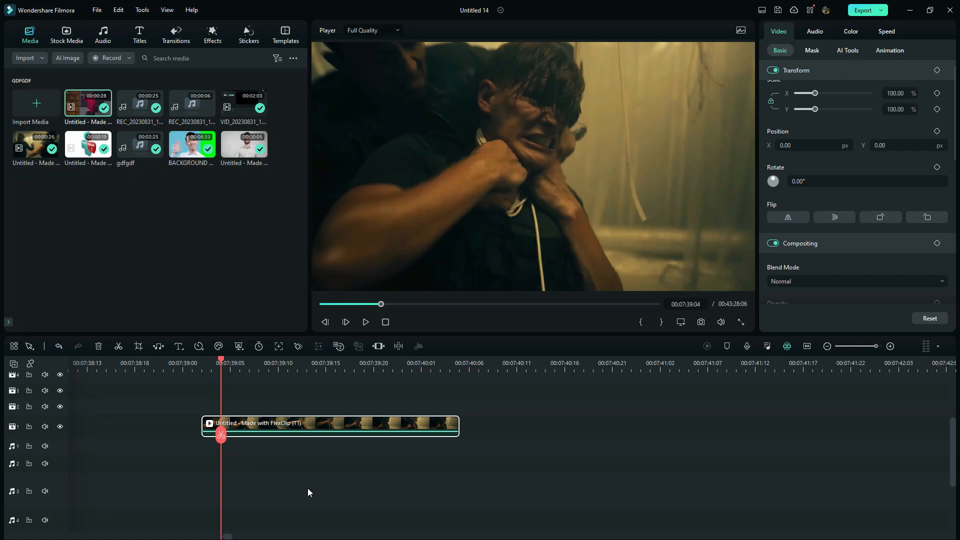
Search the effects for "grainy" and apply Grainy Blur to the FlexClip video clip on the timeline.
left_click(212, 35)
left_click(175, 57)
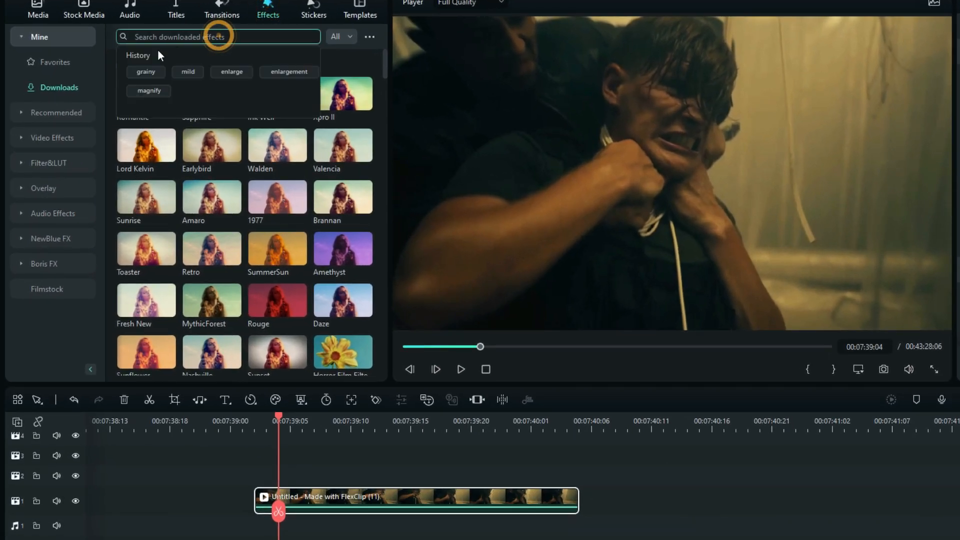
left_click(142, 71)
left_click_drag(143, 91, 264, 504)
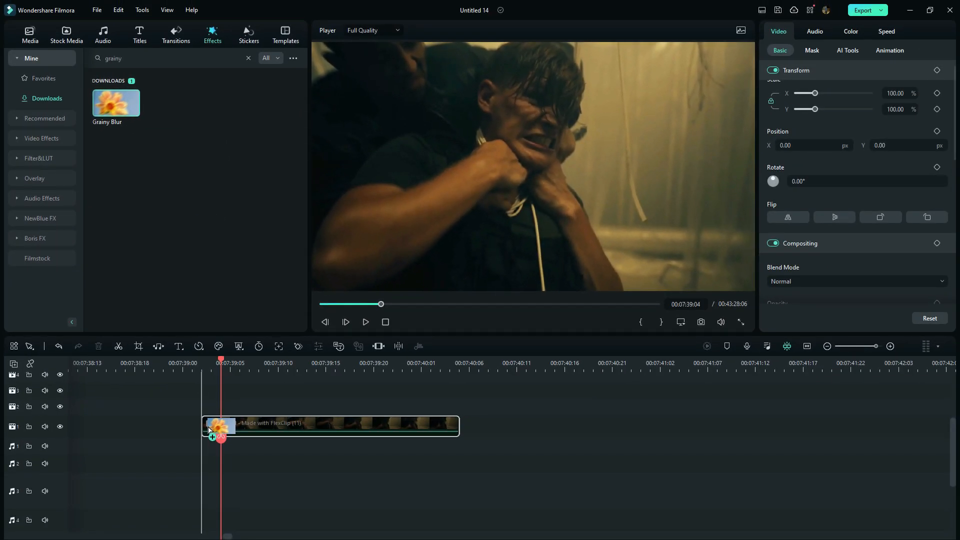
left_click_drag(208, 428, 208, 429)
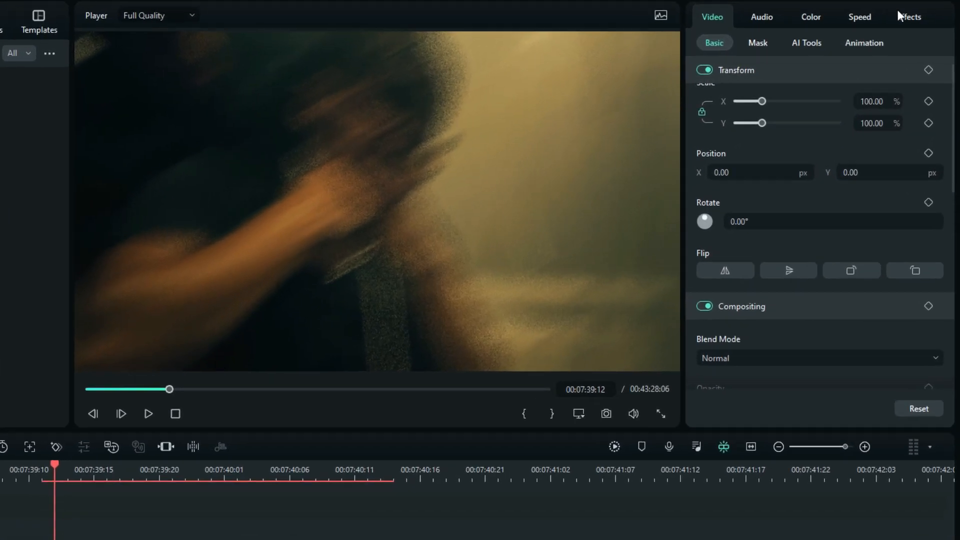
Keyframe the Grainy Blur angle at 0.00 and move that keyframe to the very start of the clip.
left_click(922, 31)
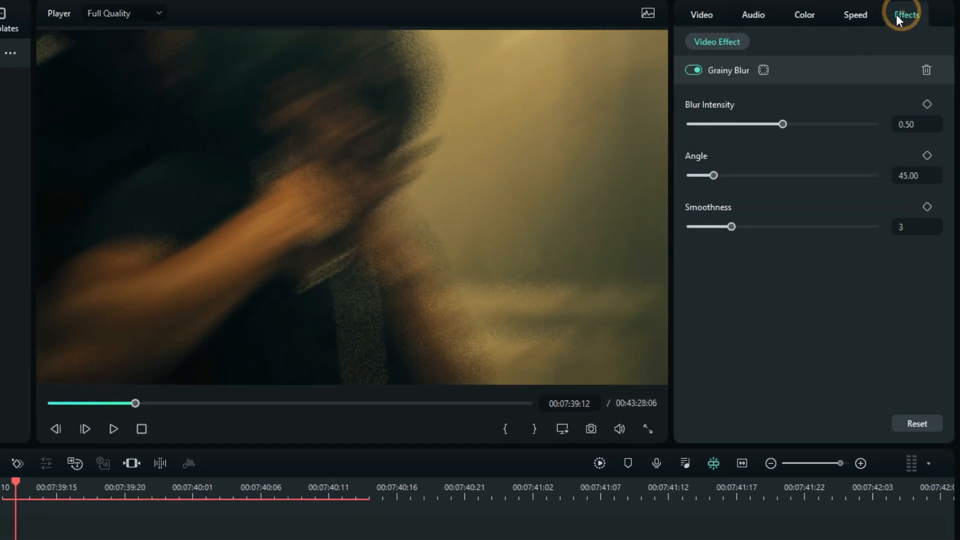
left_click(926, 156)
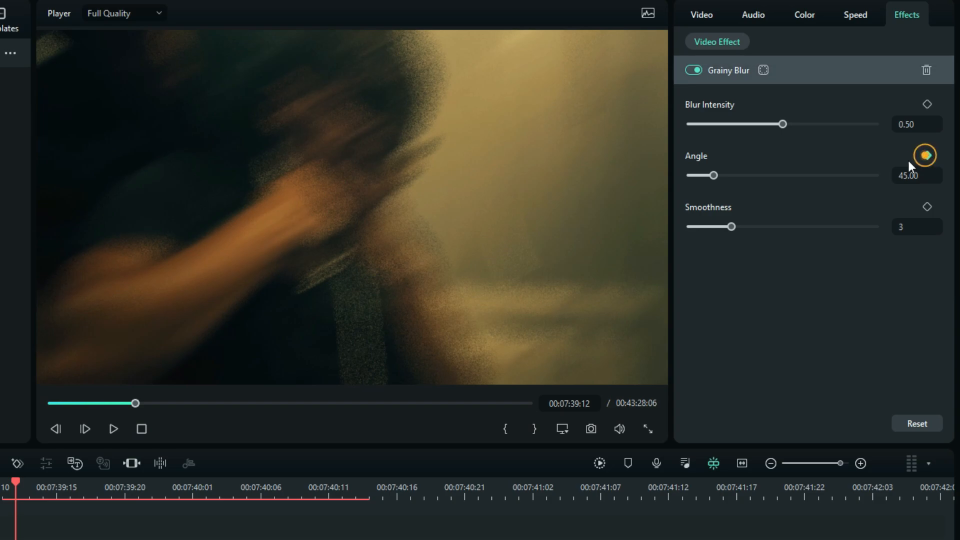
left_click_drag(712, 175, 664, 182)
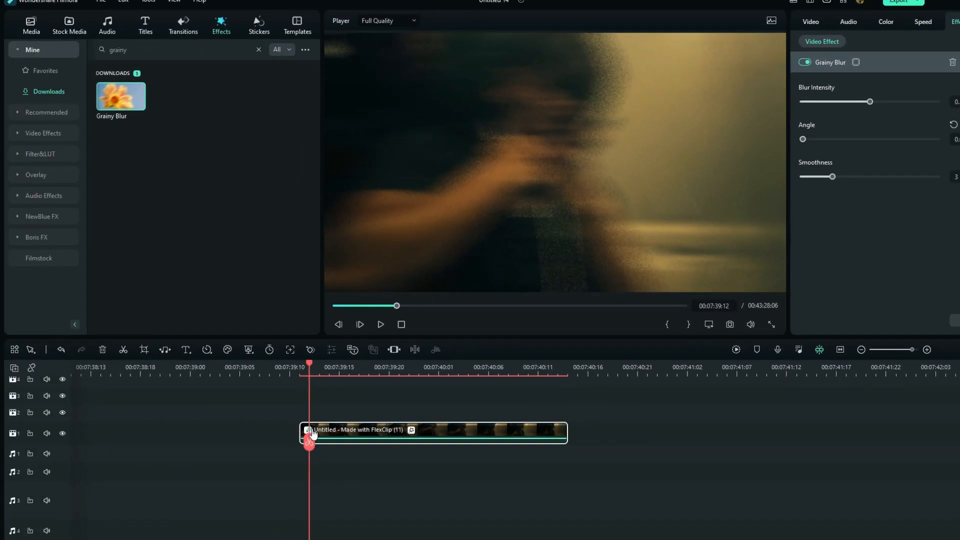
left_click_drag(309, 431, 300, 431)
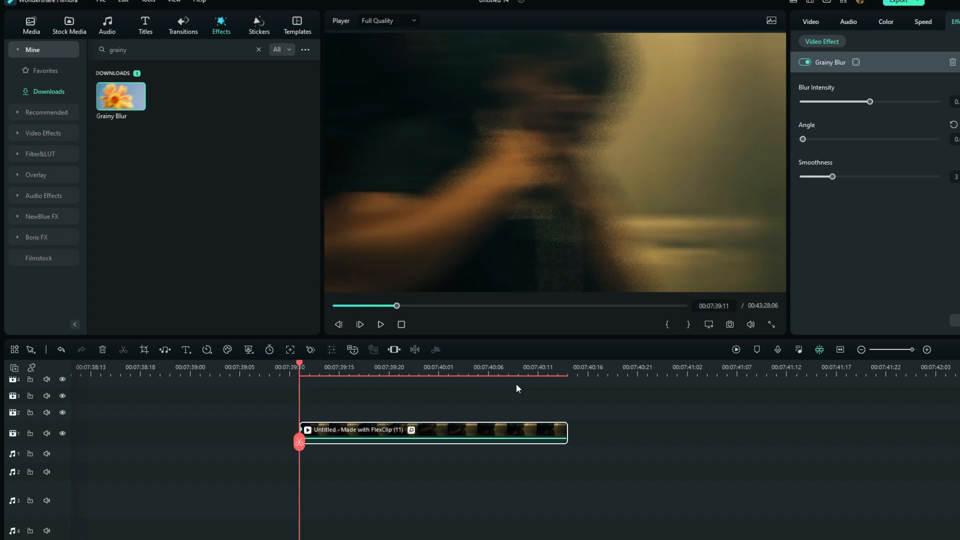
Add a second Grainy Blur angle keyframe of 360.00 near the clip's end, at 00:07:40:12.
left_click(545, 373)
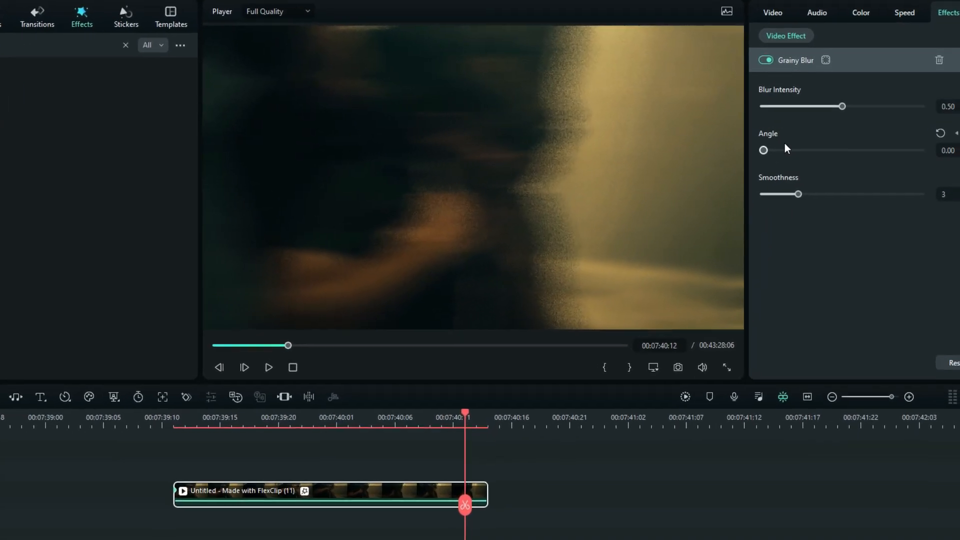
left_click_drag(839, 154, 925, 151)
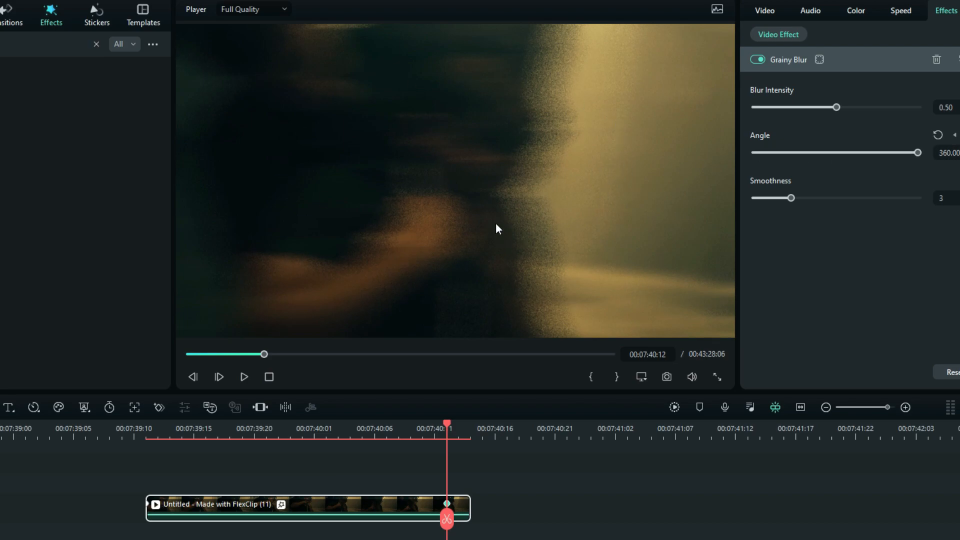
left_click_drag(917, 152, 894, 183)
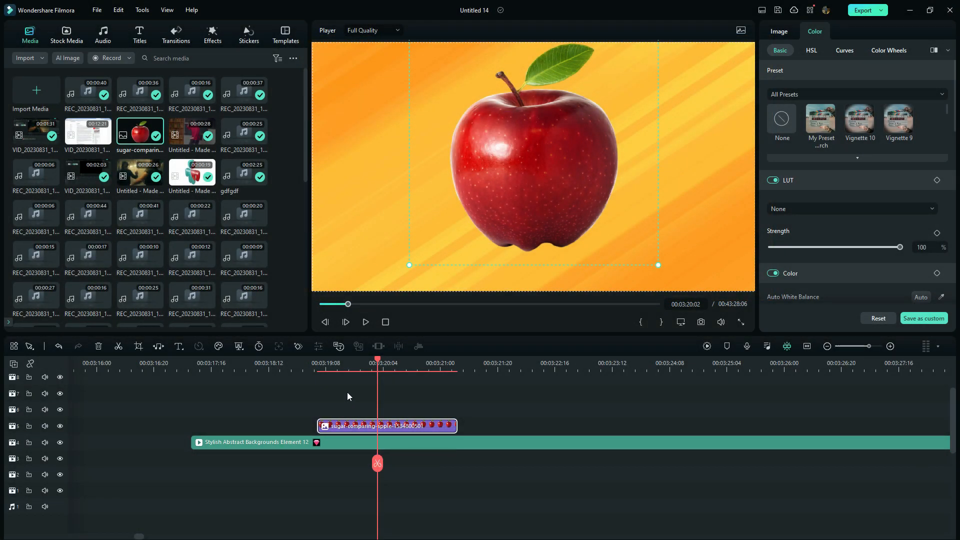
Search the effects for "mild" and apply the Mild effect to the apple image clip.
left_click(212, 34)
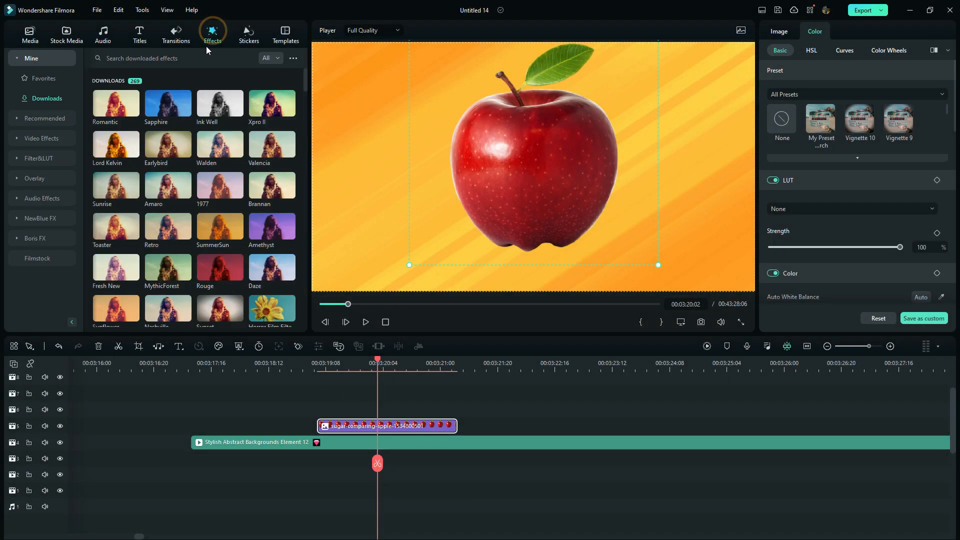
left_click(169, 58)
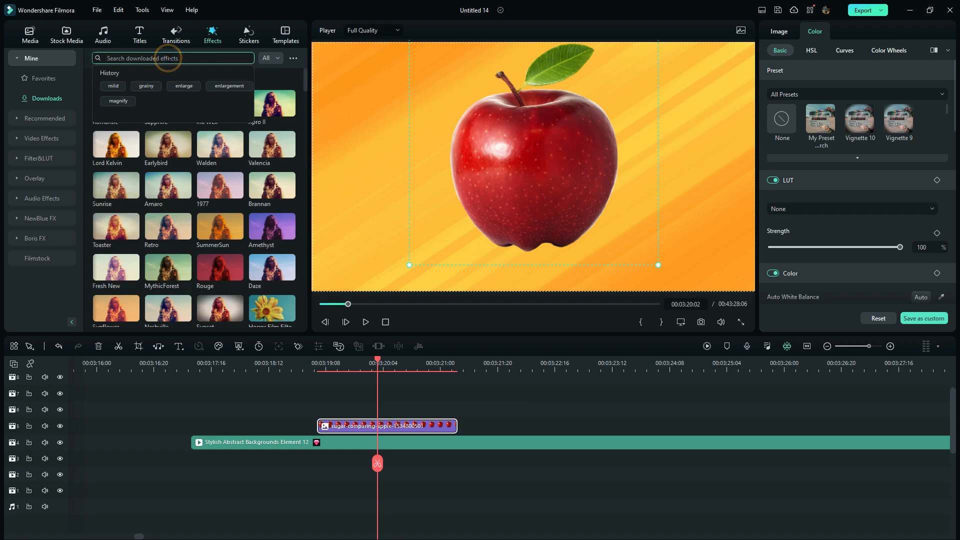
left_click(115, 86)
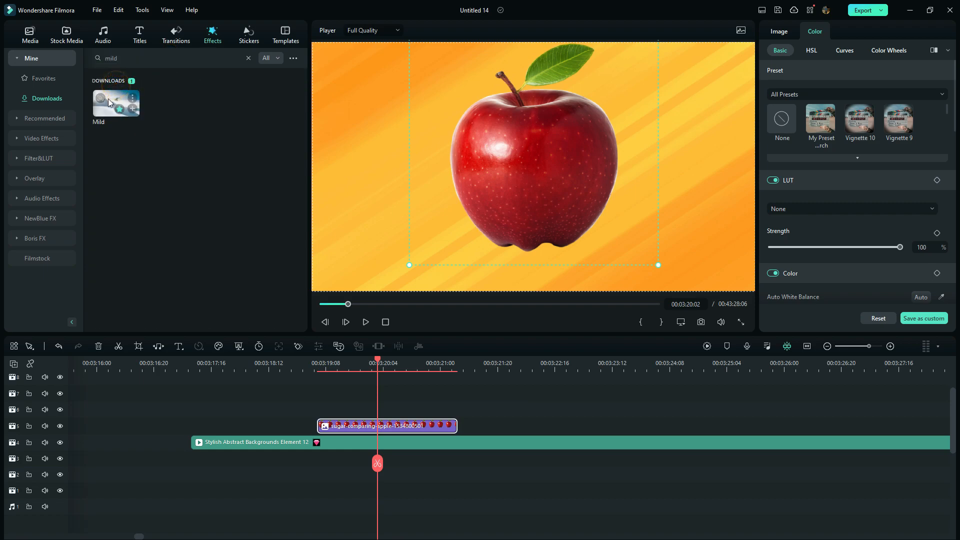
left_click_drag(108, 104, 323, 426)
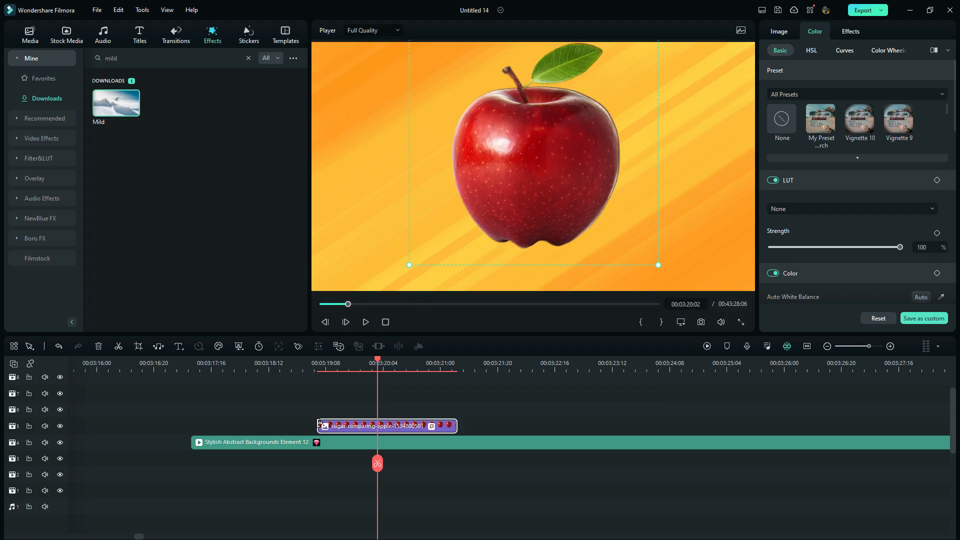
left_click(329, 423)
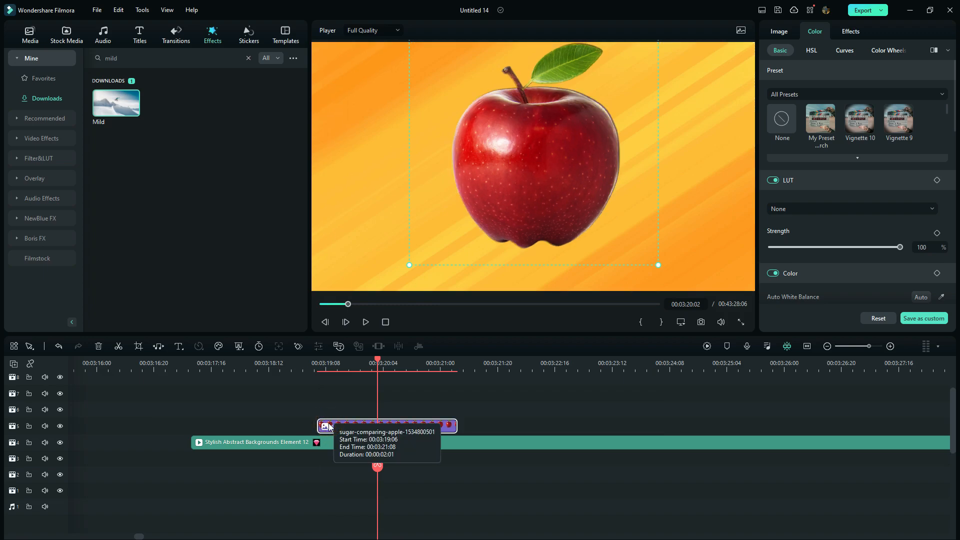
Set the Mild effect's Position X to 0.00, Position Y to 0.14 and Position Z to 18.72, and turn off RGB Separate.
left_click(851, 31)
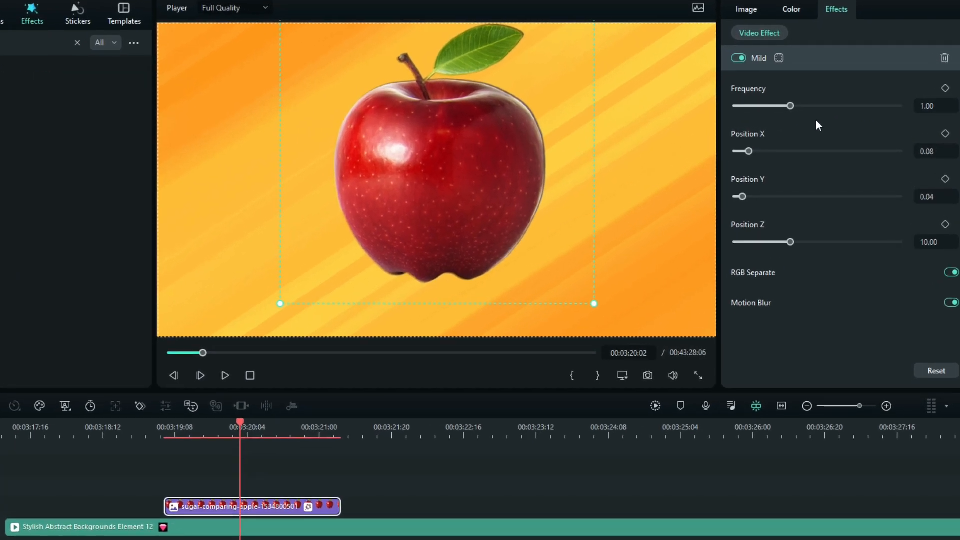
left_click_drag(746, 149, 715, 161)
left_click_drag(791, 240, 836, 242)
left_click_drag(741, 198, 758, 200)
left_click(951, 272)
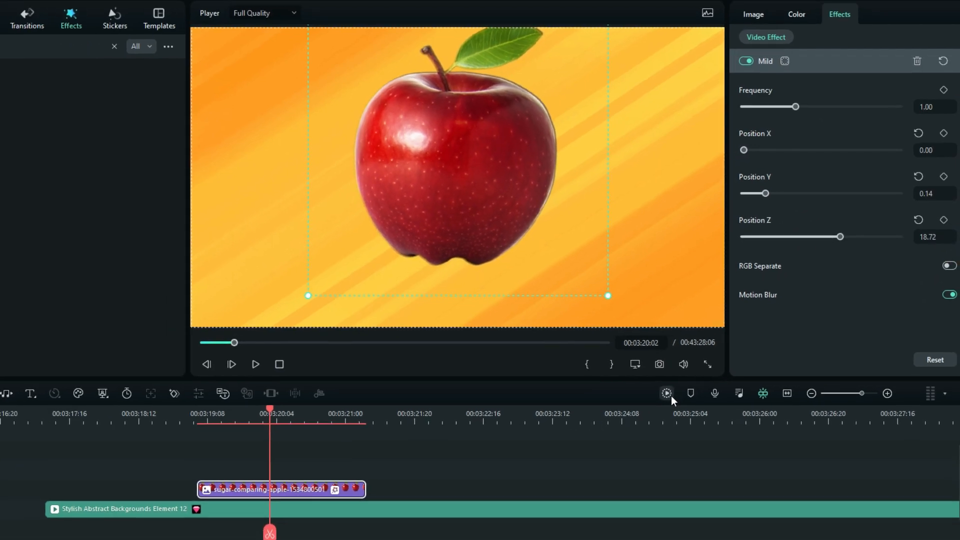
Render the timeline preview and play the apple clip from its start.
left_click(655, 406)
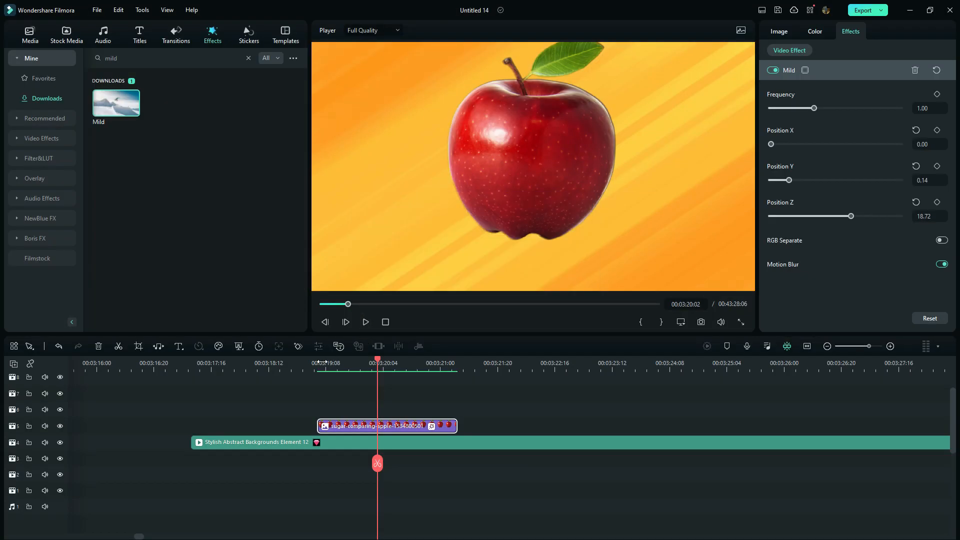
left_click(317, 364)
left_click(365, 322)
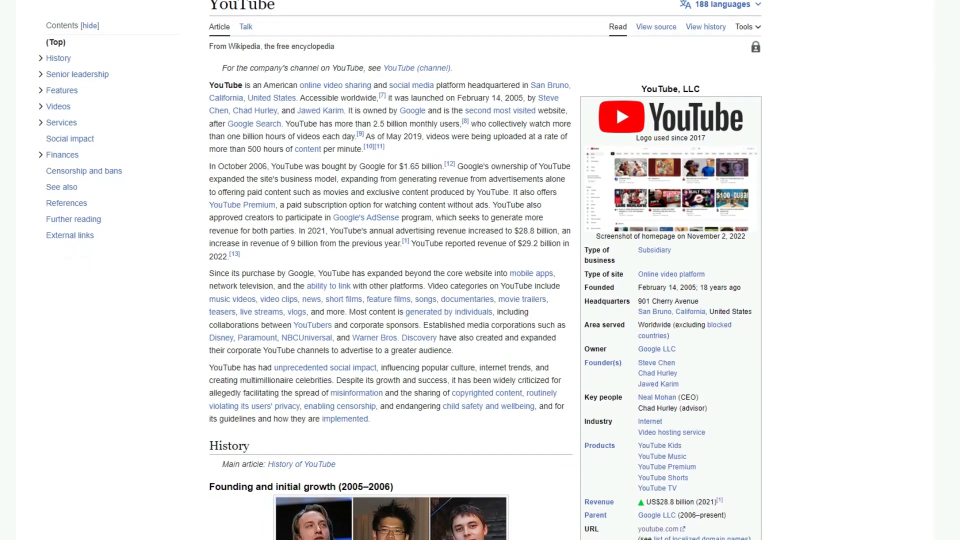
scroll(389, 270, "down", 3)
scroll(524, 290, "up", 2)
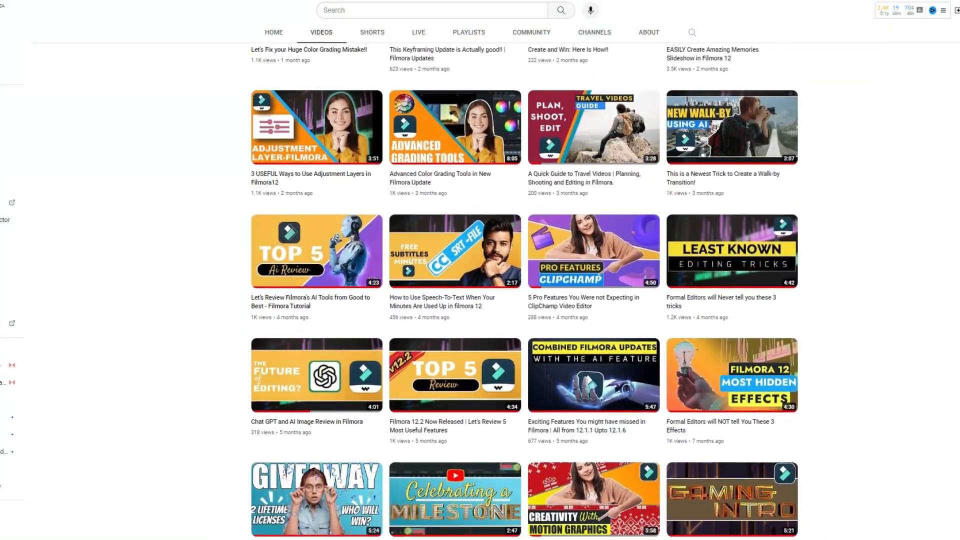
scroll(524, 290, "up", 2)
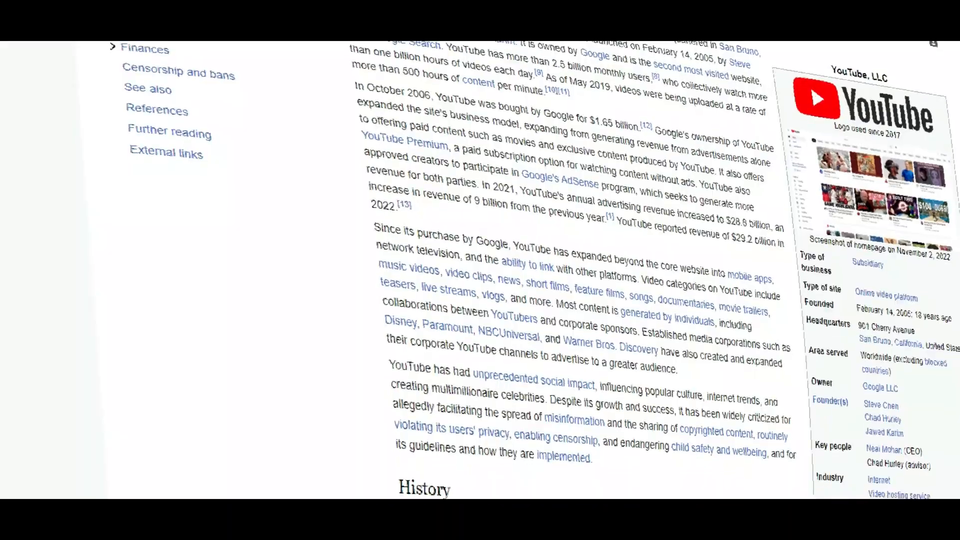
scroll(575, 280, "down", 2)
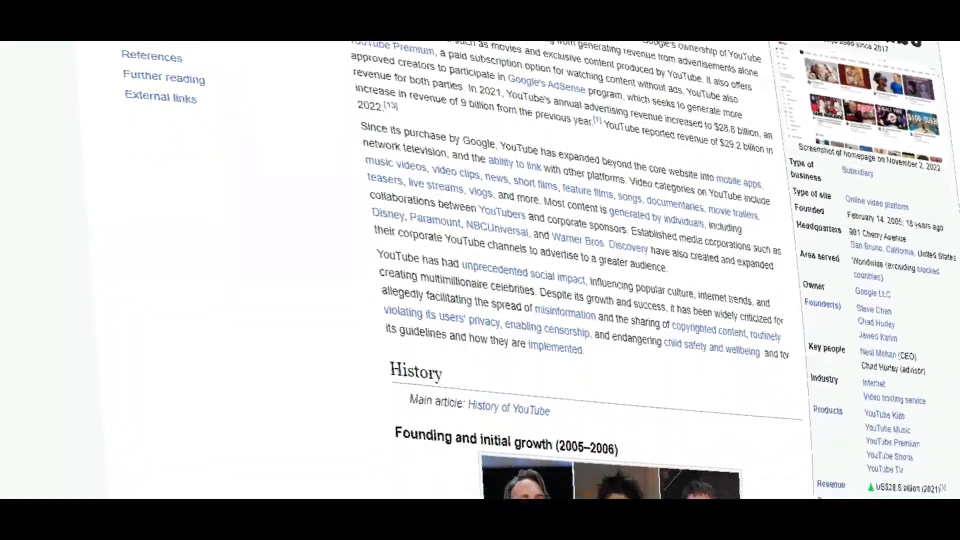
scroll(575, 270, "down", 3)
scroll(574, 270, "down", 4)
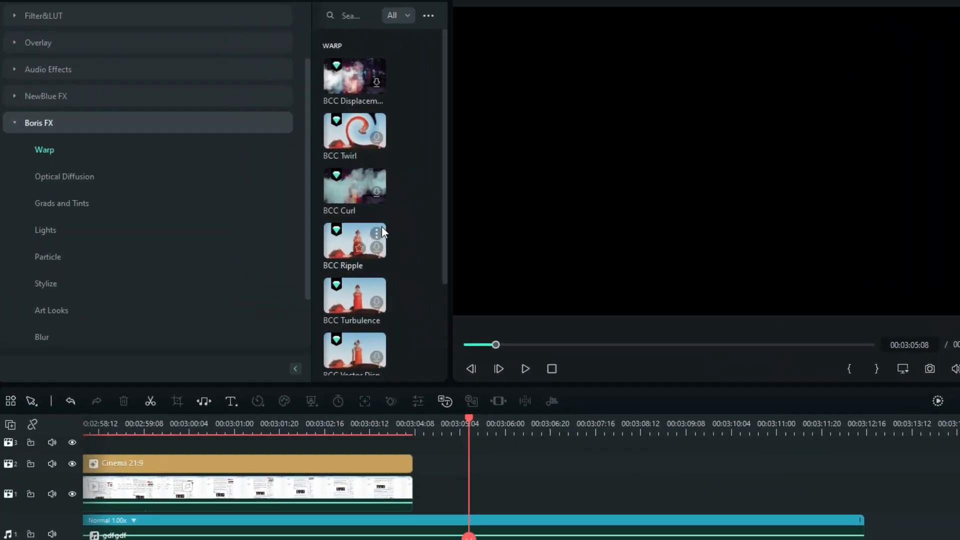
scroll(289, 216, "down", 3)
scroll(289, 219, "down", 1)
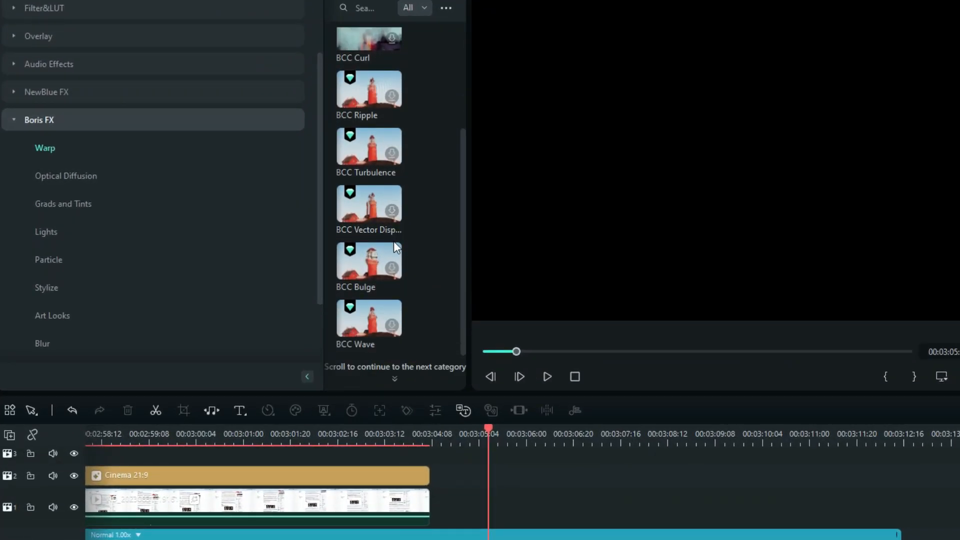
scroll(394, 242, "up", 3)
scroll(117, 301, "down", 3)
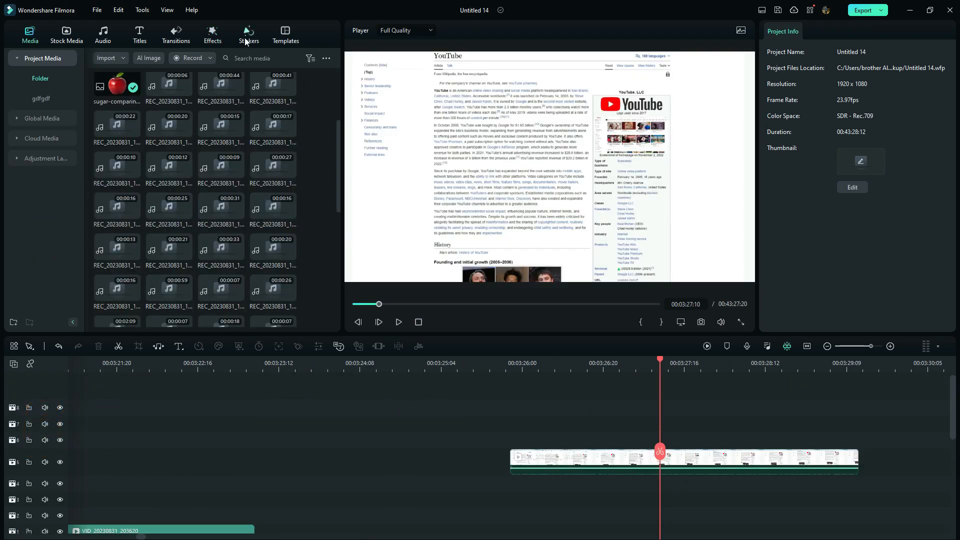
Search the effects for "enlarge" and apply the Enlarge effect to the YouTube article screen-recording clip.
left_click(217, 41)
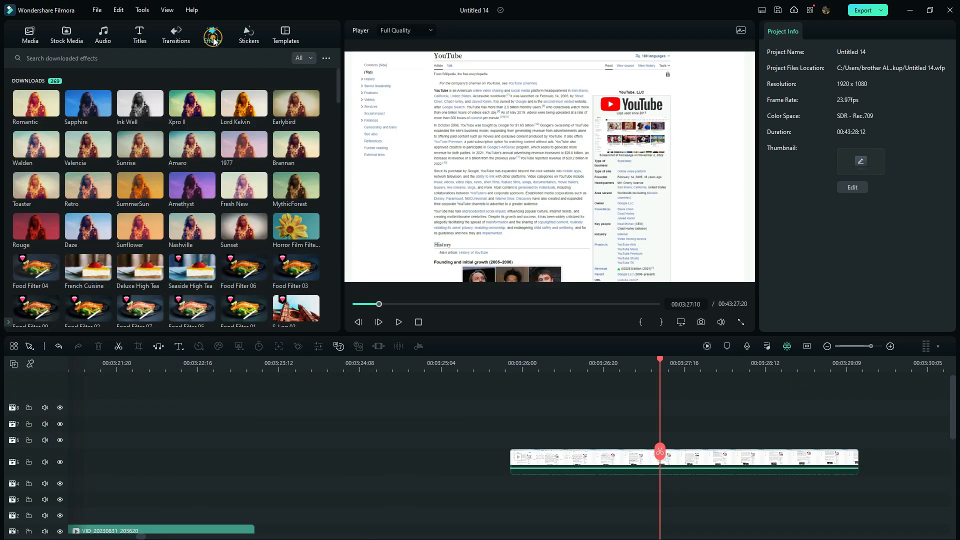
left_click(184, 56)
left_click(85, 87)
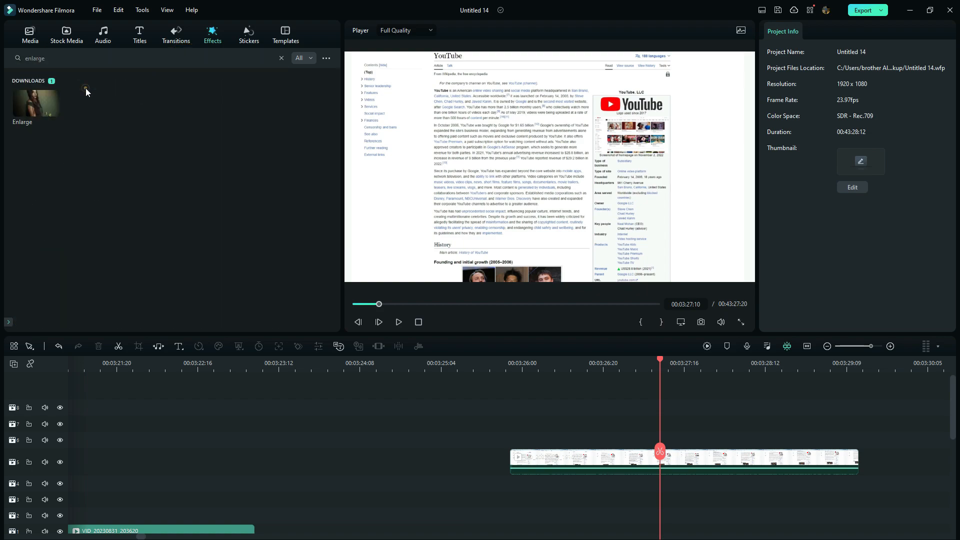
left_click_drag(38, 103, 528, 461)
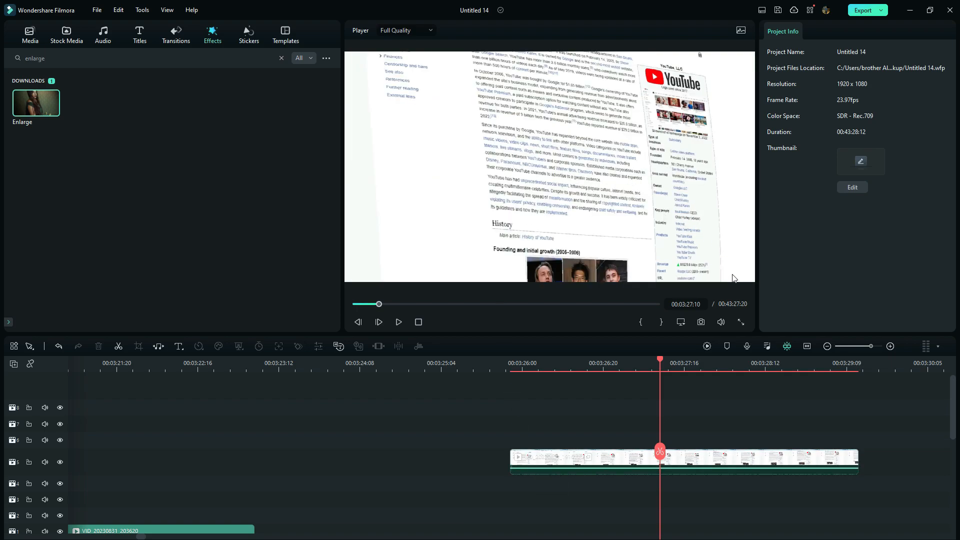
Play the YouTube article clip from its start to preview the Enlarge effect.
left_click(510, 366)
left_click(398, 322)
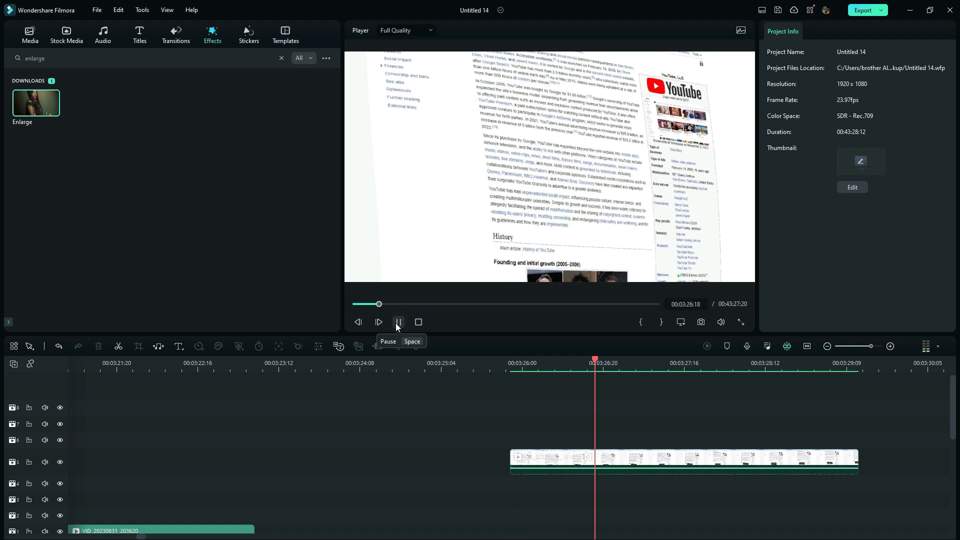
left_click(397, 321)
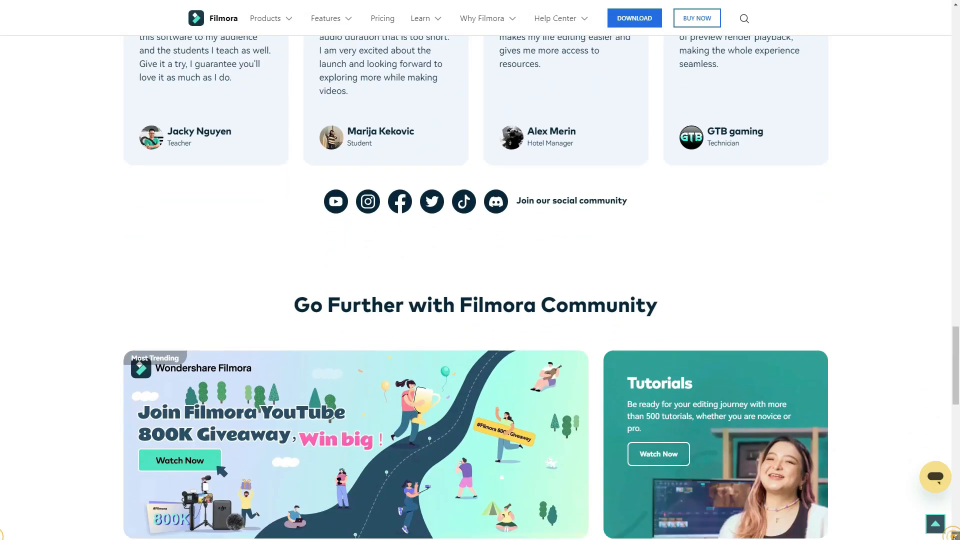
scroll(480, 270, "down", 3)
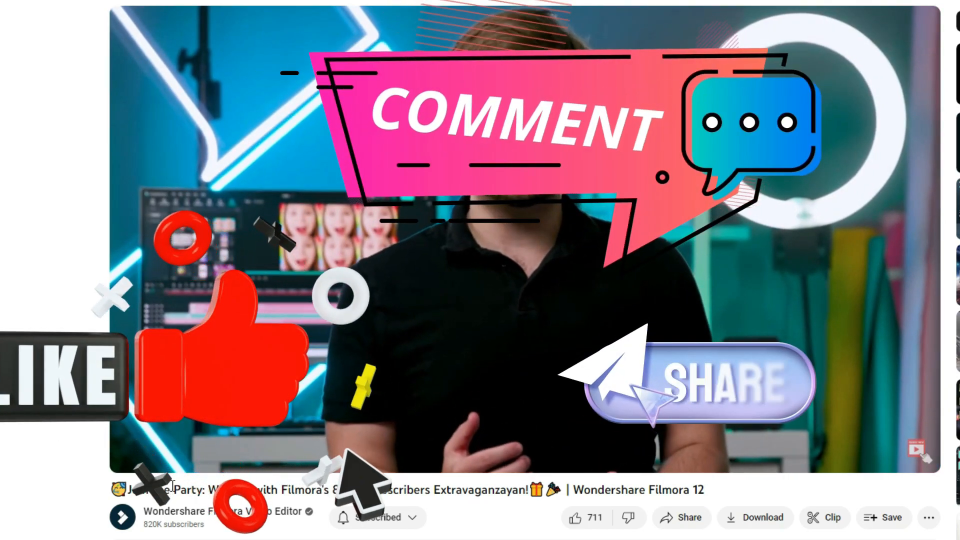
key("space")
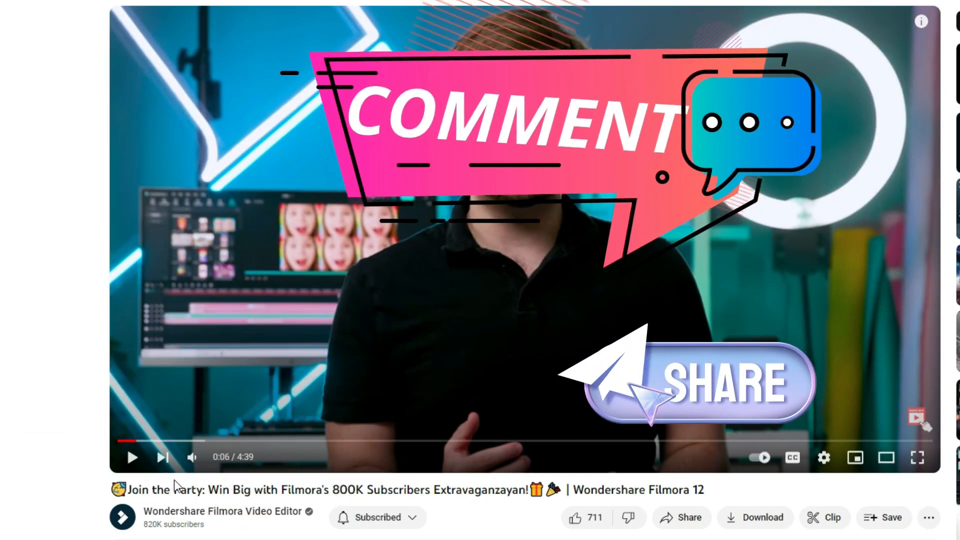